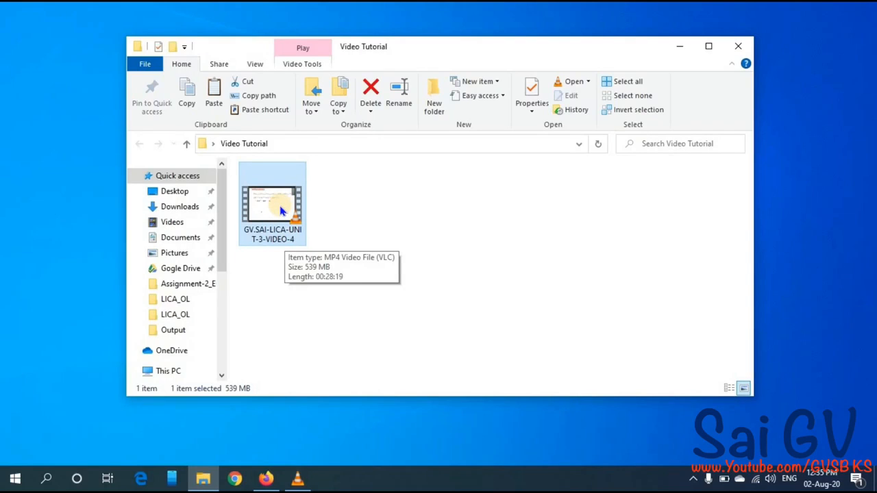
Switch to Firefox and open the official VLC media player download page from the videolan.org search result.
left_click(266, 479)
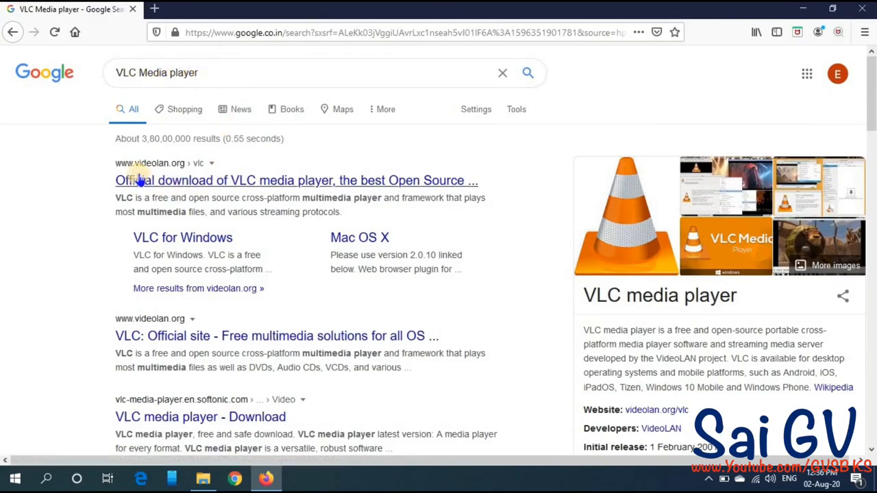
left_click(215, 187)
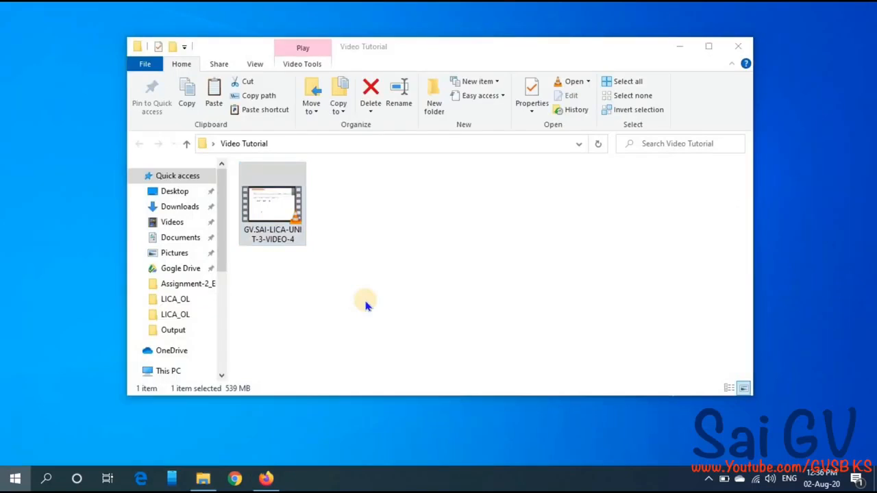
Launch VLC media player, shrink its window and place it so the video in the folder behind stays visible.
key("super")
type("vlc")
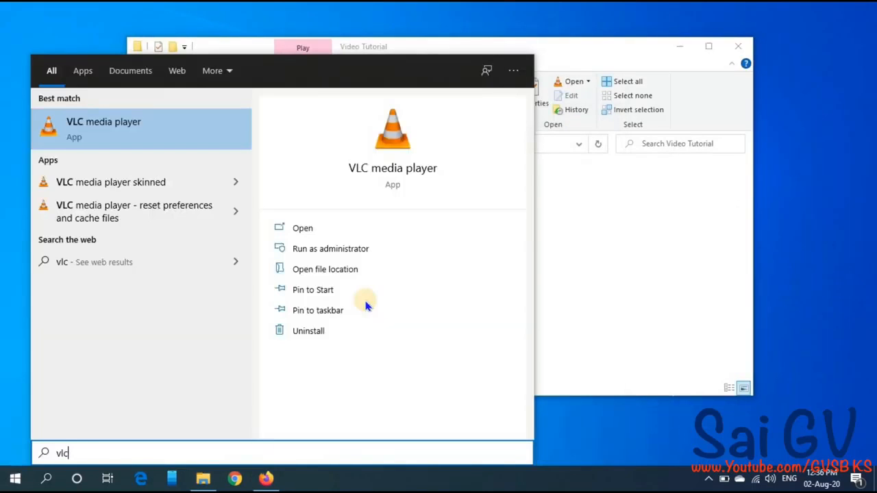
left_click(173, 137)
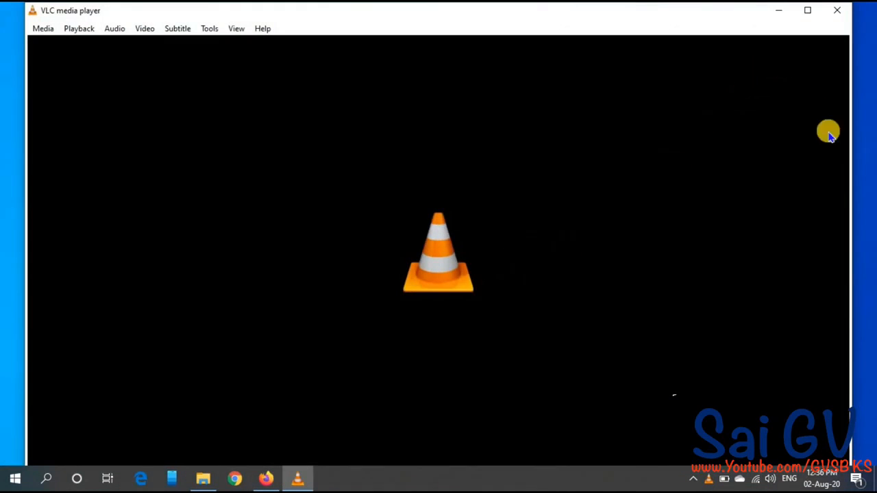
left_click_drag(849, 210, 577, 195)
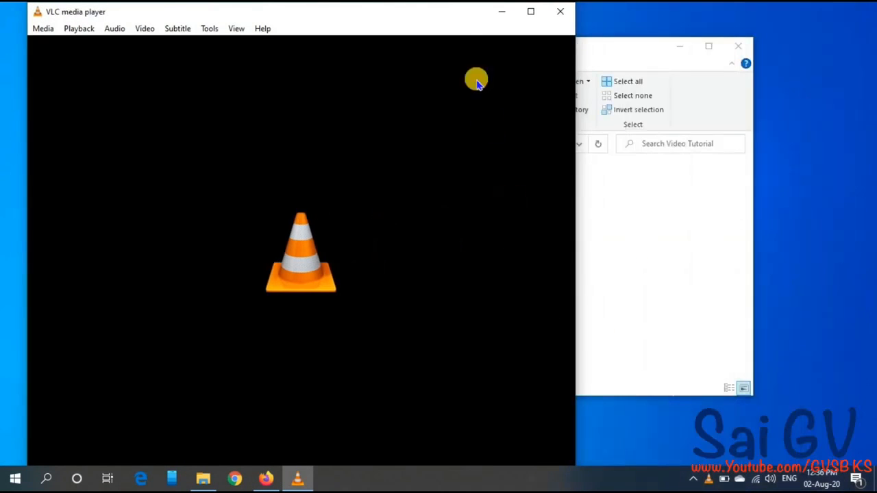
left_click_drag(446, 8, 552, 82)
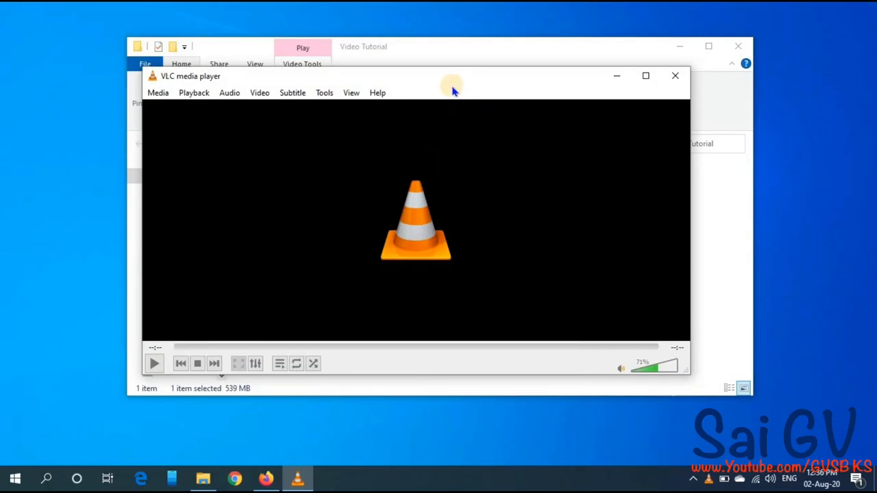
left_click_drag(452, 81, 616, 115)
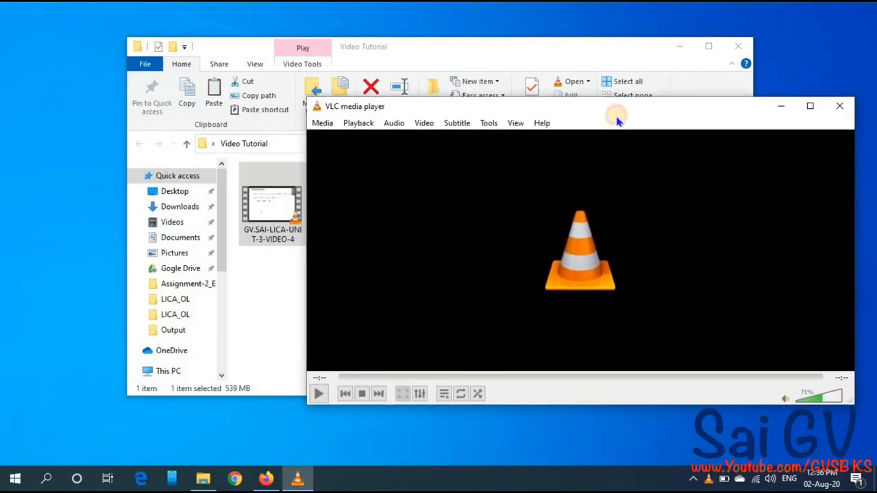
Start a Convert / Save job and add the LICA-UNIT-3-VIDEO-4 file from the Video Tutorial folder on the Desktop.
left_click(322, 126)
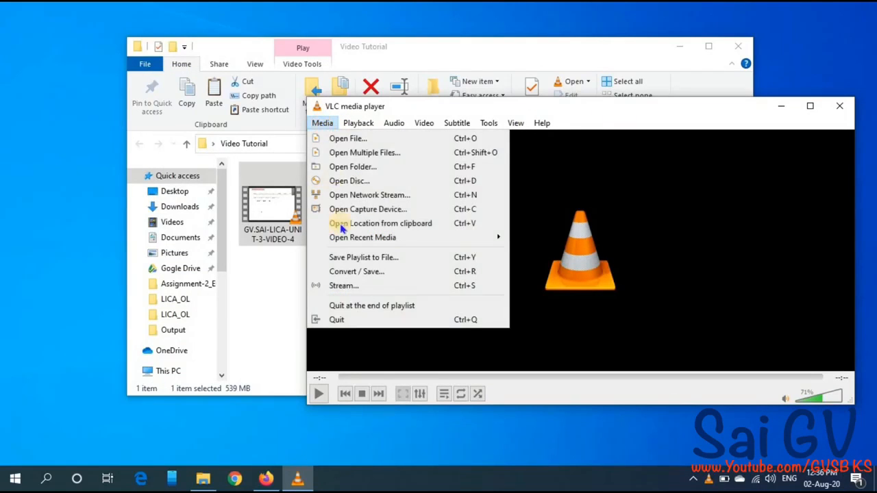
left_click(419, 274)
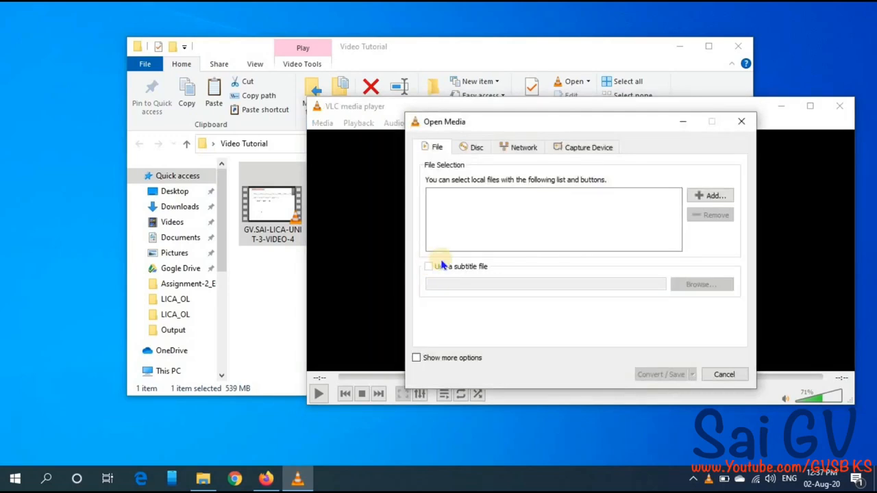
left_click(713, 196)
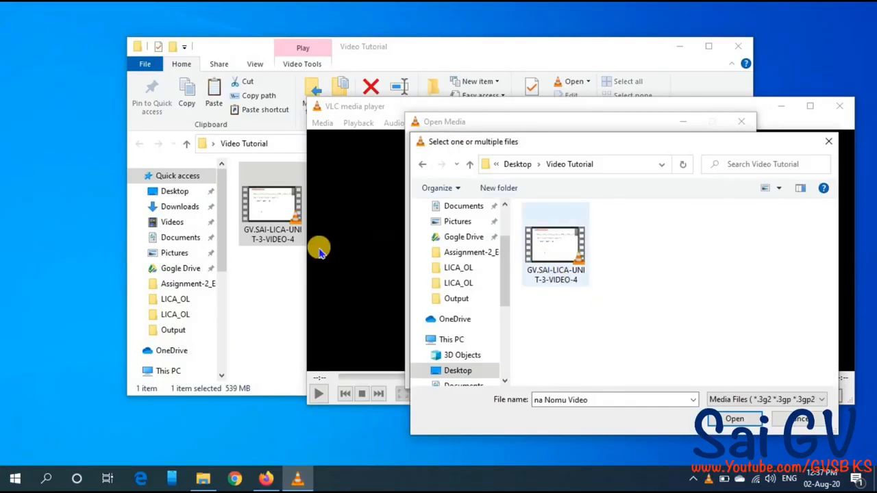
left_click(564, 261)
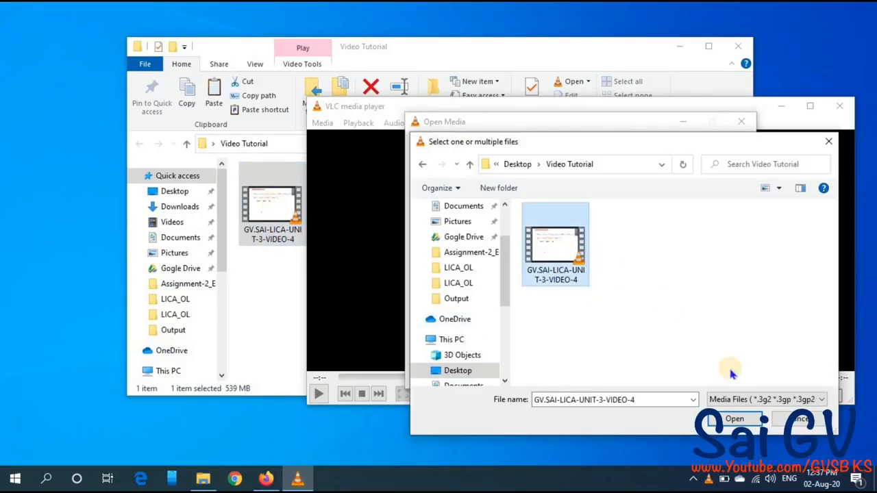
left_click(735, 419)
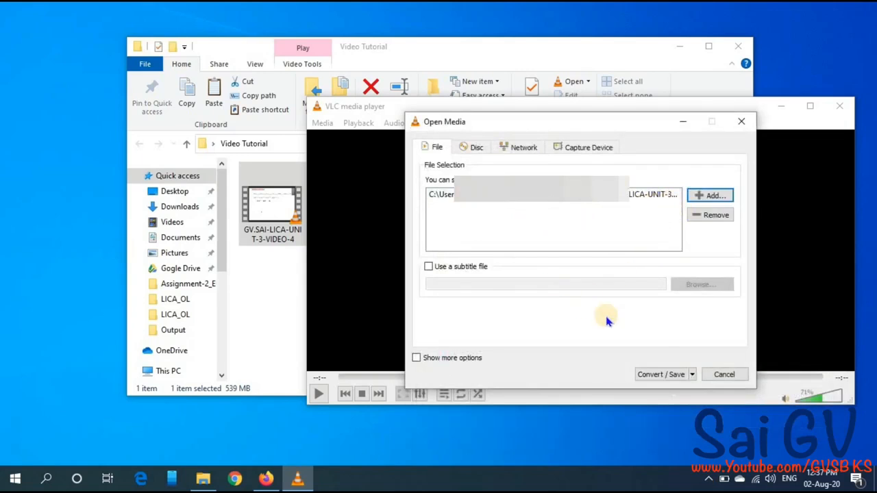
Proceed with the Convert option for the added file and choose the Video for Youtube HD profile.
left_click(692, 376)
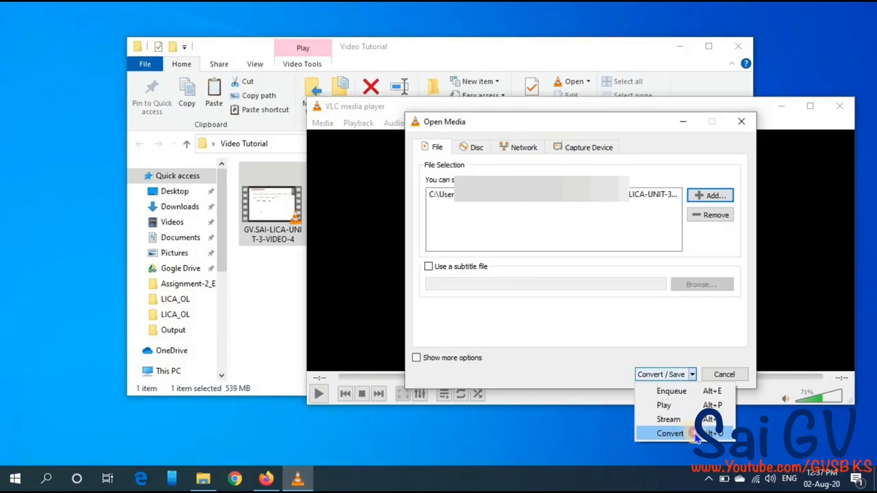
left_click(697, 433)
left_click_drag(525, 126, 257, 98)
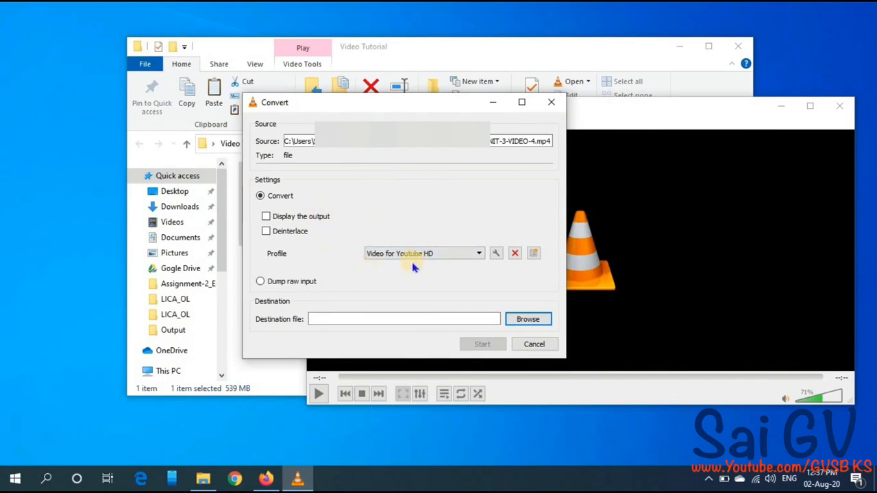
left_click(478, 258)
scroll(431, 288, "up", 3)
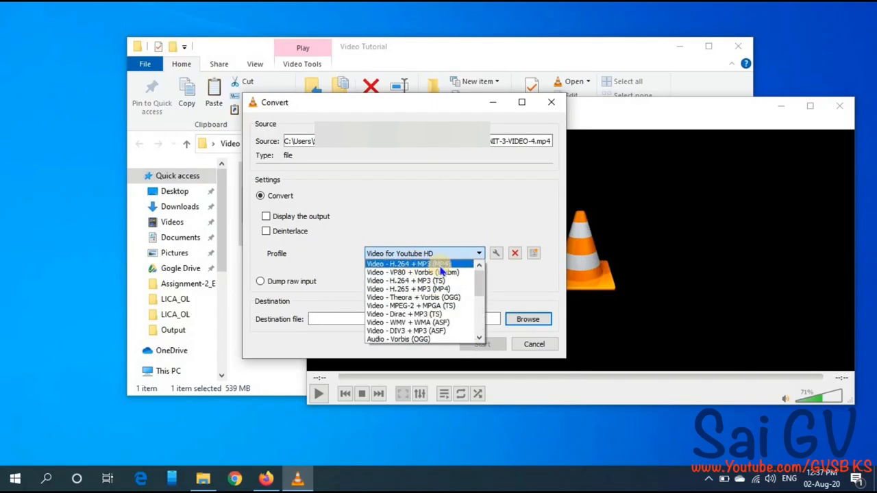
scroll(436, 291, "down", 5)
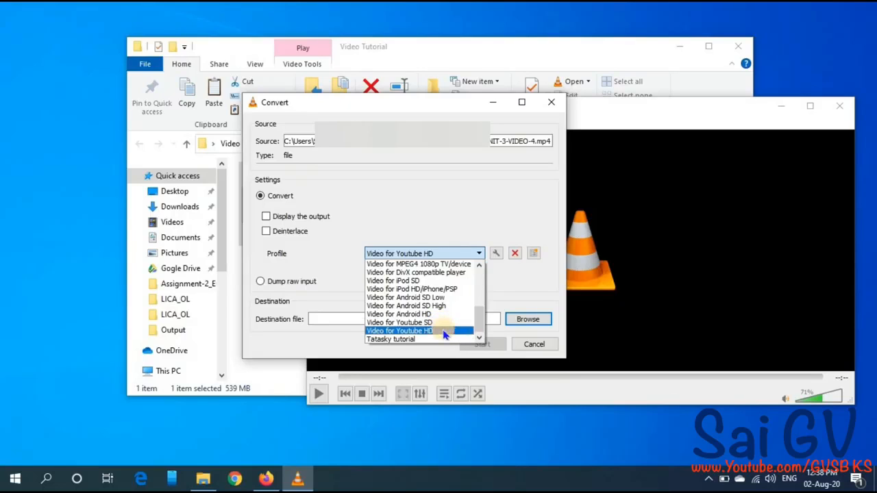
left_click(444, 331)
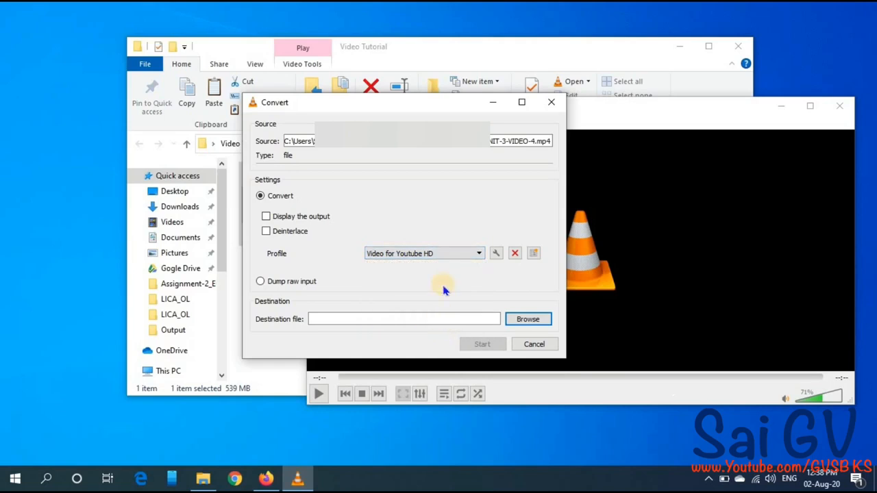
Edit the Video for Youtube HD profile, compare the features of several encapsulation formats and select MP4/MOV.
left_click(495, 254)
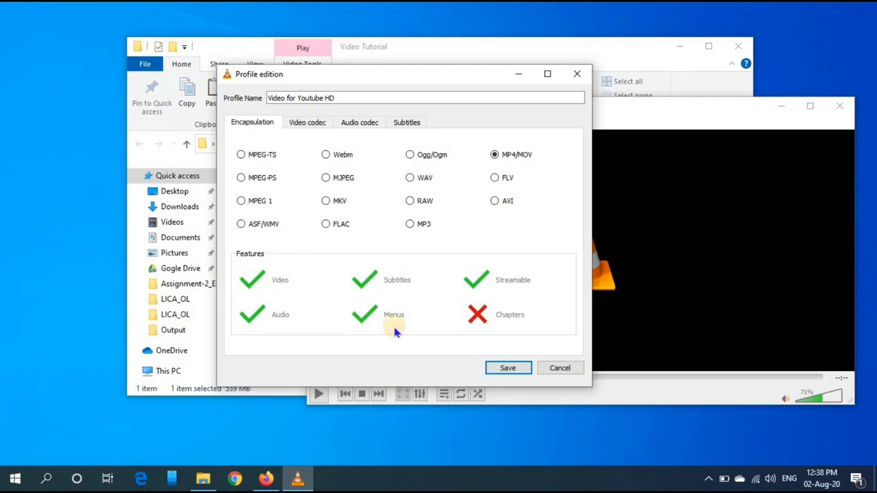
left_click(409, 154)
left_click(326, 155)
left_click(241, 177)
left_click(495, 201)
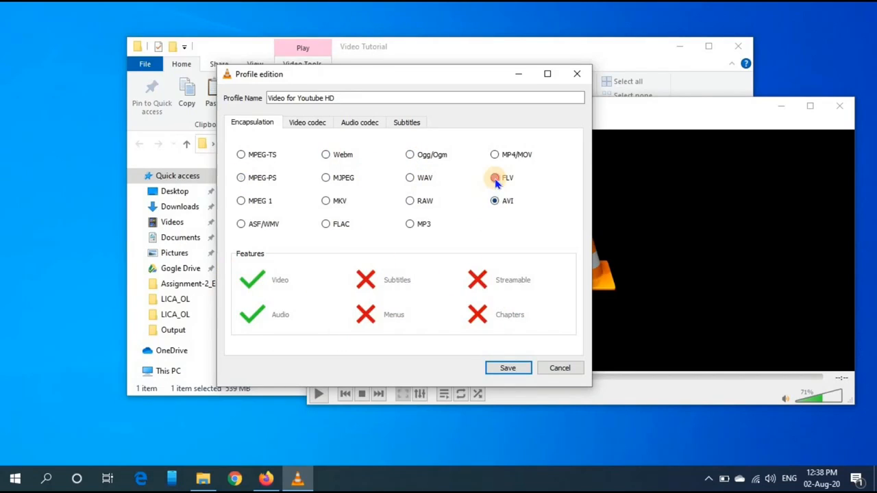
left_click(495, 178)
left_click(326, 155)
left_click(241, 178)
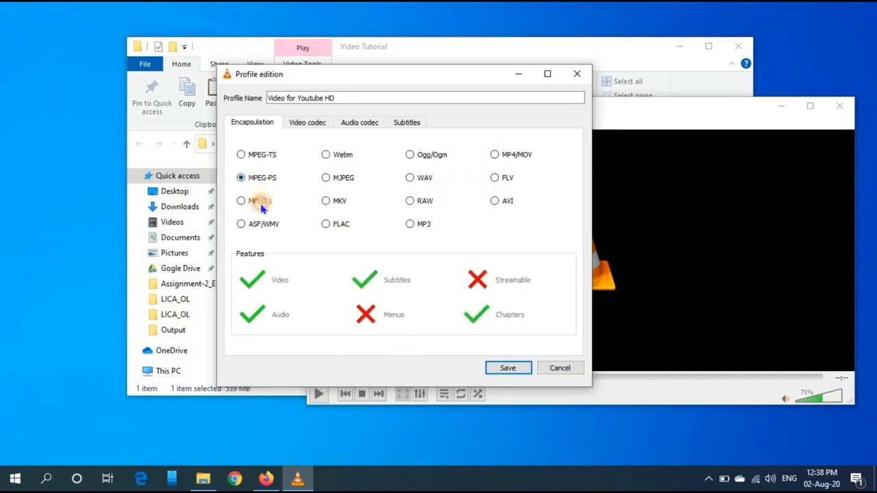
left_click(242, 223)
left_click(495, 154)
Choose H-264 as the profile's video codec.
left_click(309, 122)
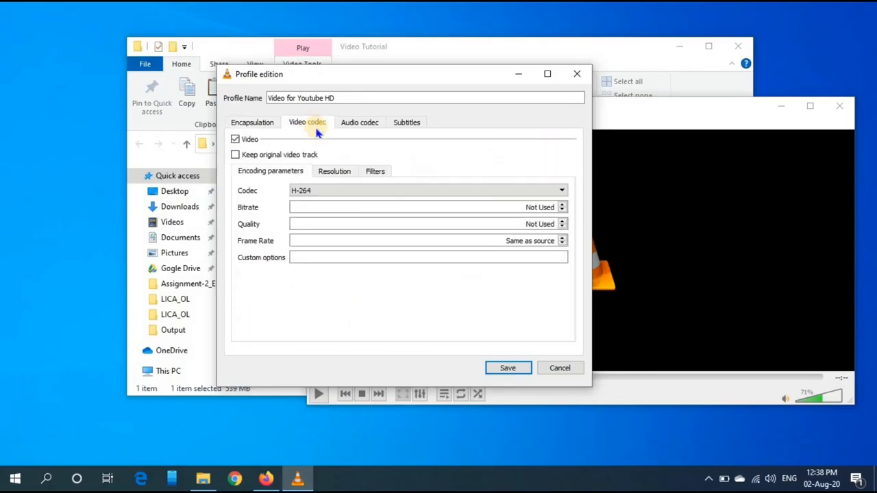
left_click(331, 191)
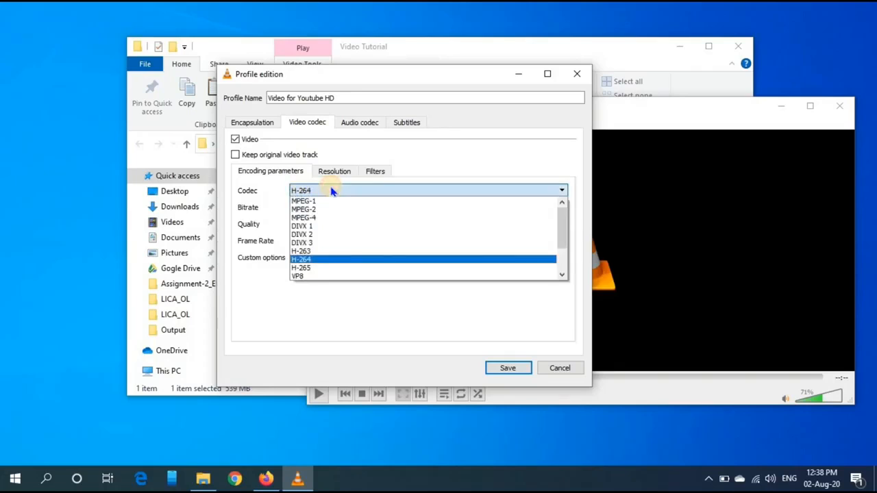
left_click(318, 261)
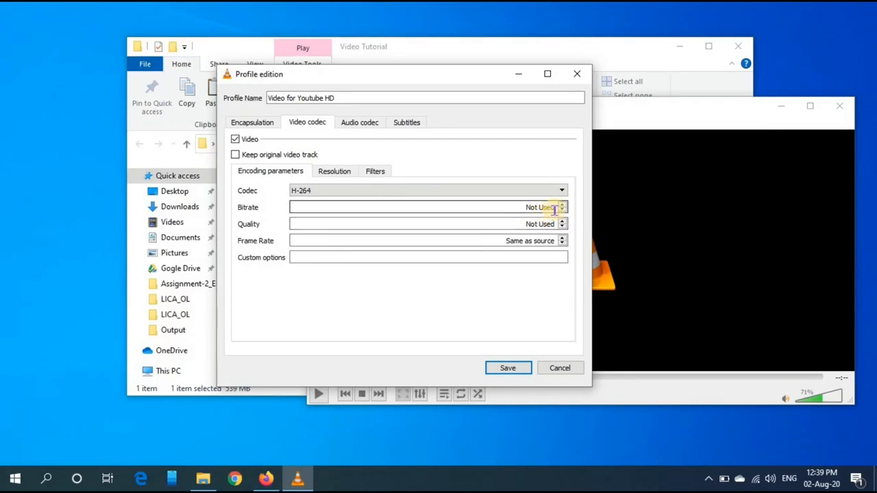
Set the profile's audio codec to MPEG 4 Audio (AAC).
left_click(361, 123)
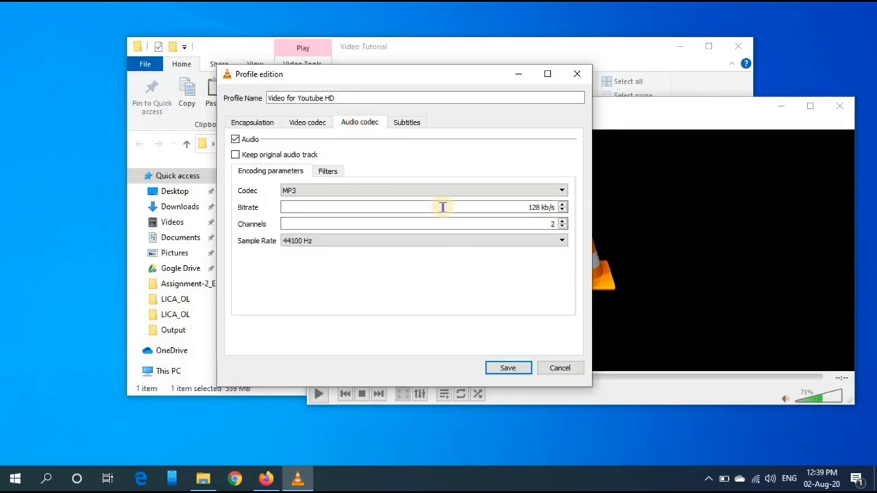
left_click(425, 191)
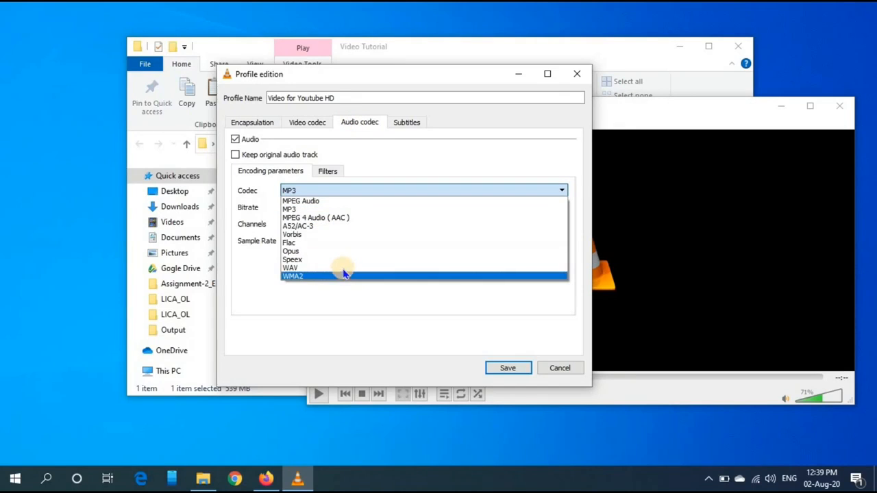
left_click(340, 217)
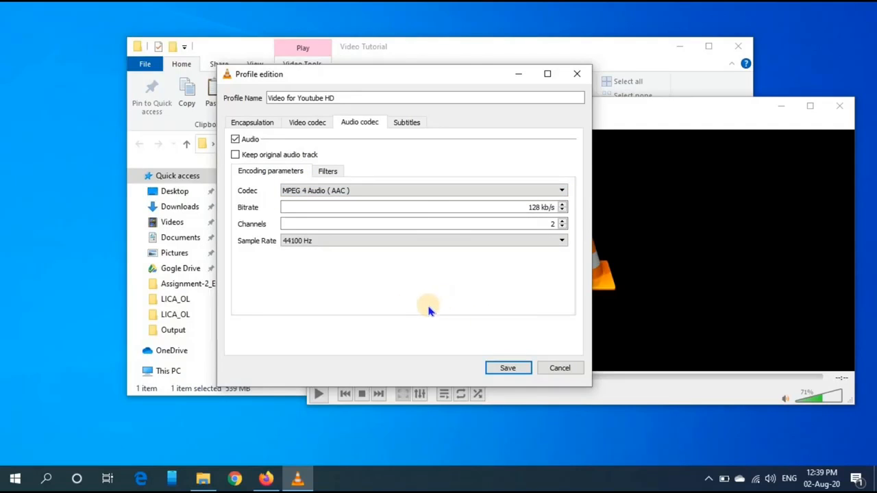
Review the profile's subtitle, video, encapsulation and audio settings, and save the profile.
left_click(406, 124)
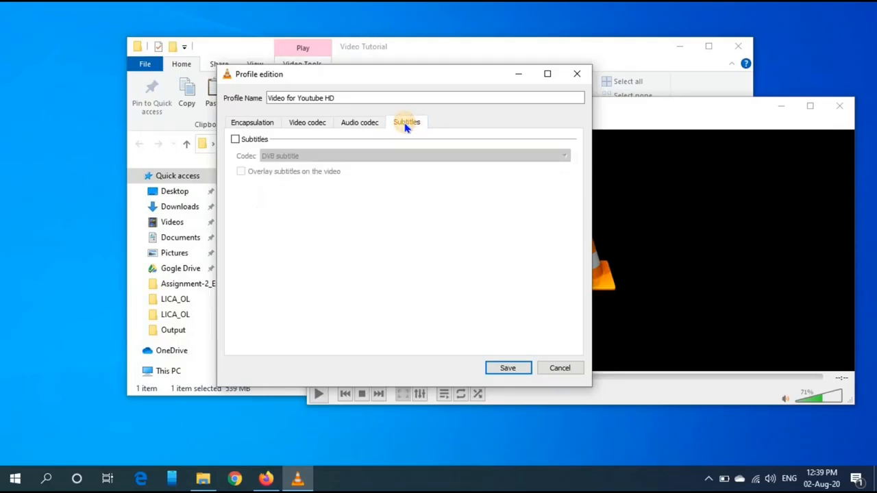
left_click(303, 122)
left_click(258, 122)
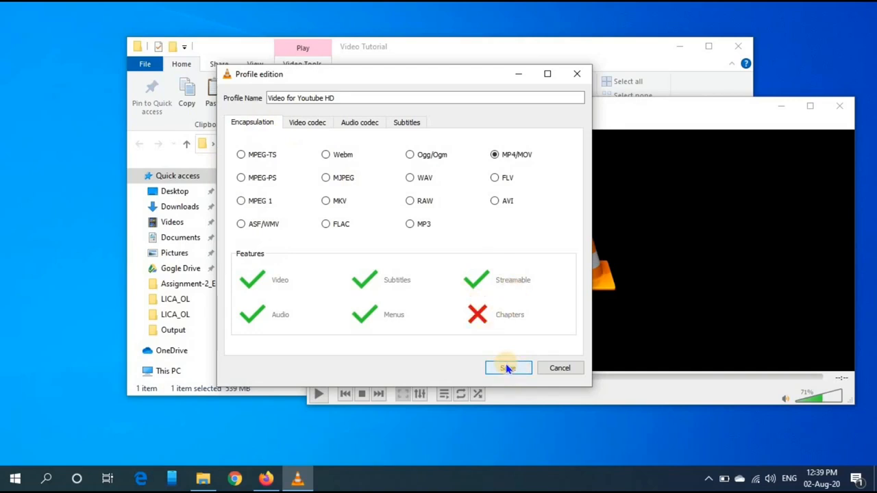
left_click(372, 122)
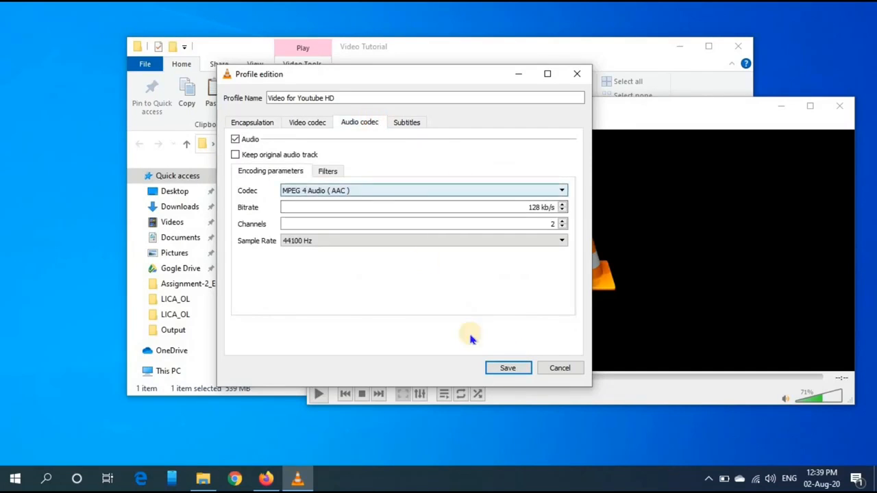
left_click(507, 370)
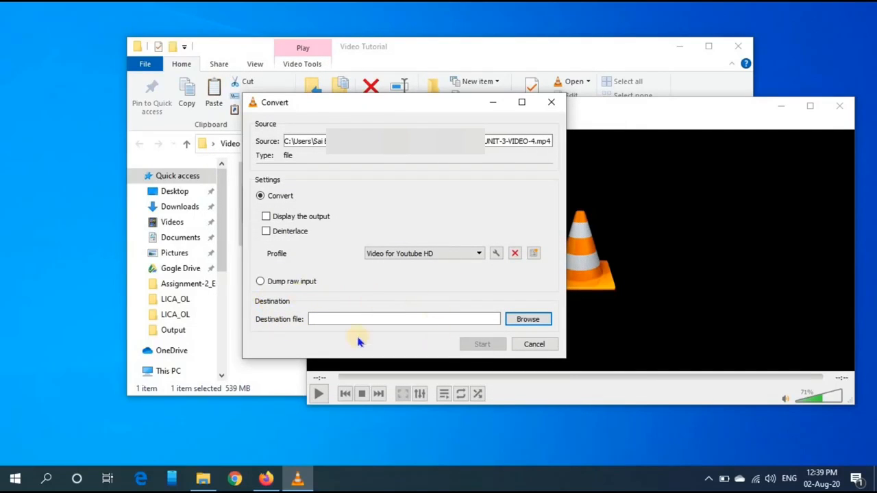
Set the destination in the Video Tutorial folder, appending _Compressed to the original file name, and start the conversion.
left_click(529, 320)
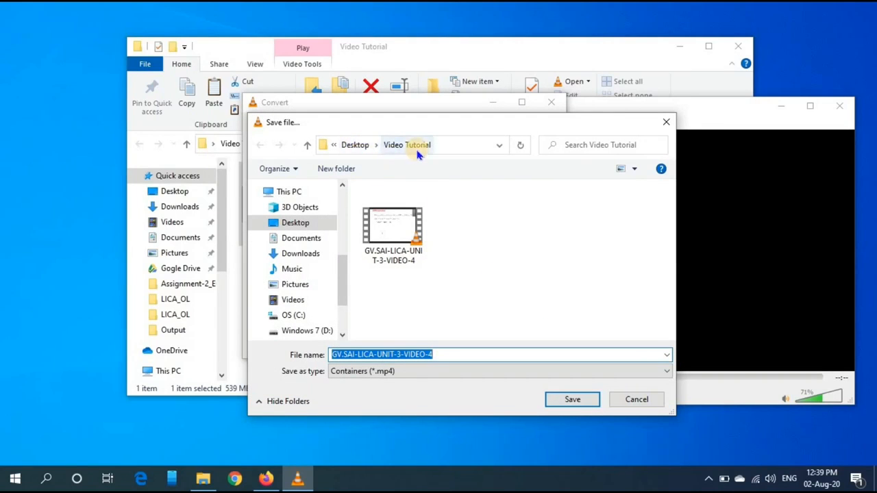
left_click(450, 357)
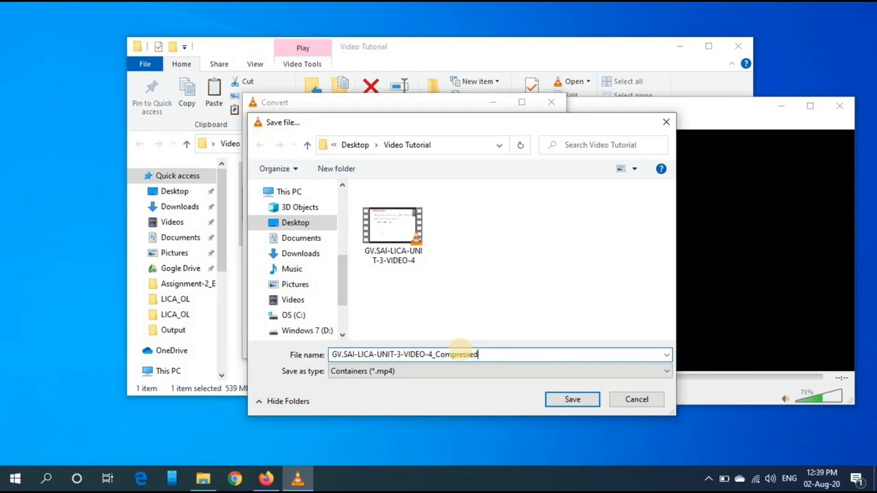
left_click(583, 353)
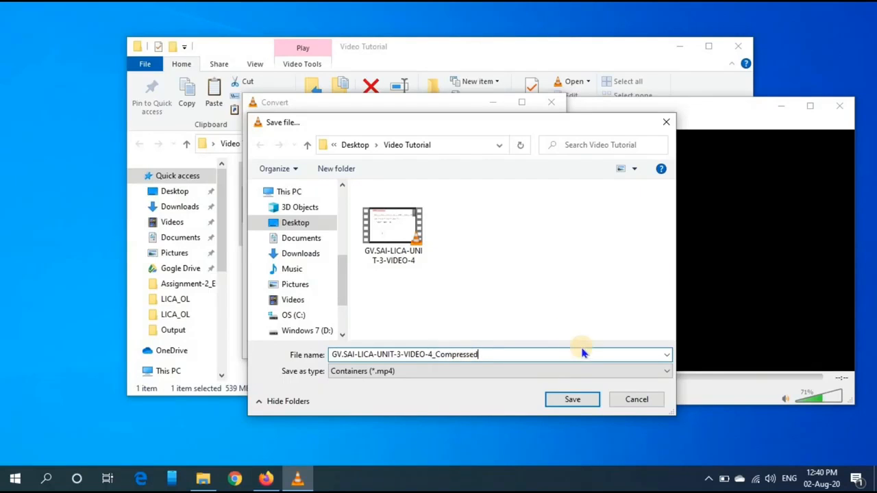
left_click(568, 399)
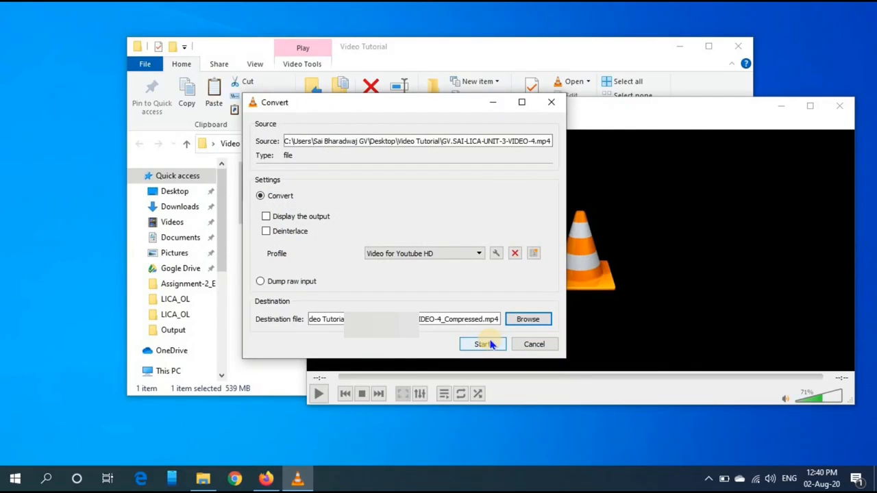
left_click(493, 344)
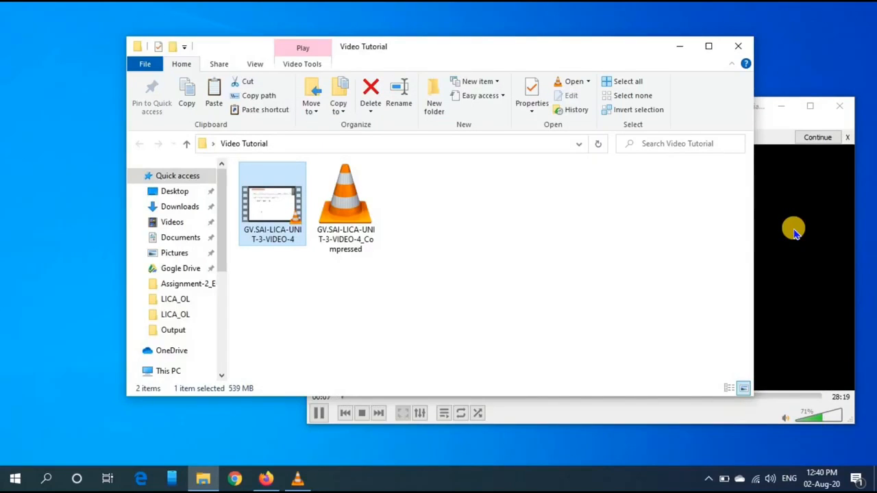
Arrange the Video Tutorial folder window beside the converting player and check both video files' sizes during the conversion.
left_click(238, 255)
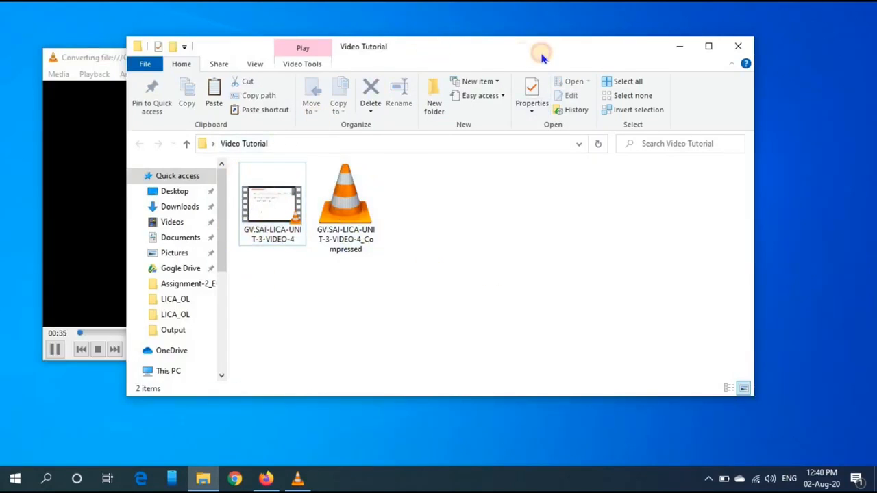
left_click_drag(542, 55, 654, 59)
left_click_drag(238, 248, 412, 247)
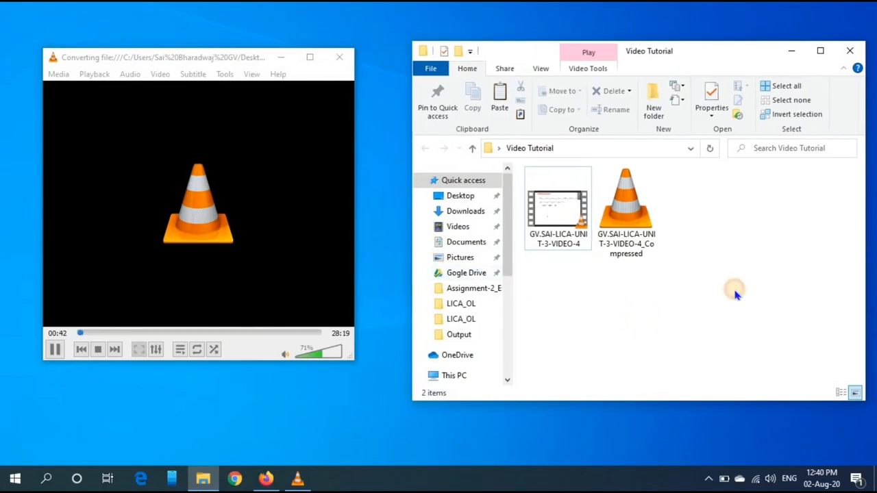
left_click(626, 216)
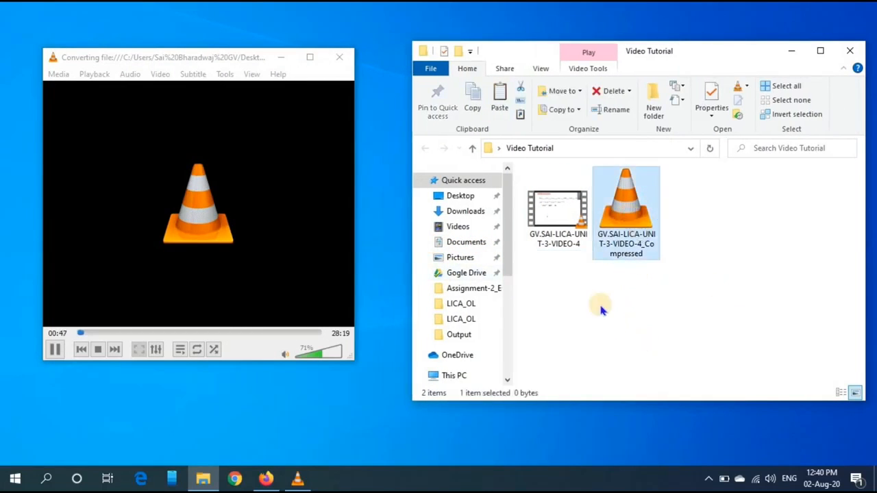
left_click(561, 229)
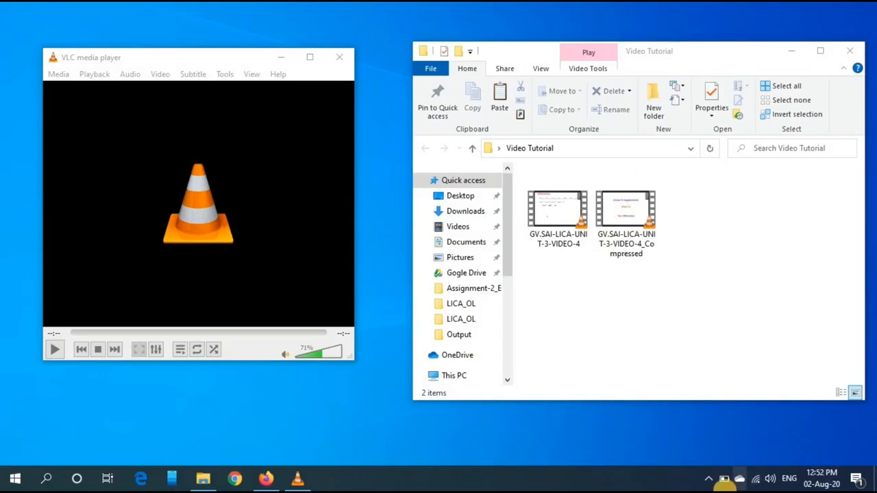
Compare the size and length of the finished compressed video with those of the original file.
left_click(629, 231)
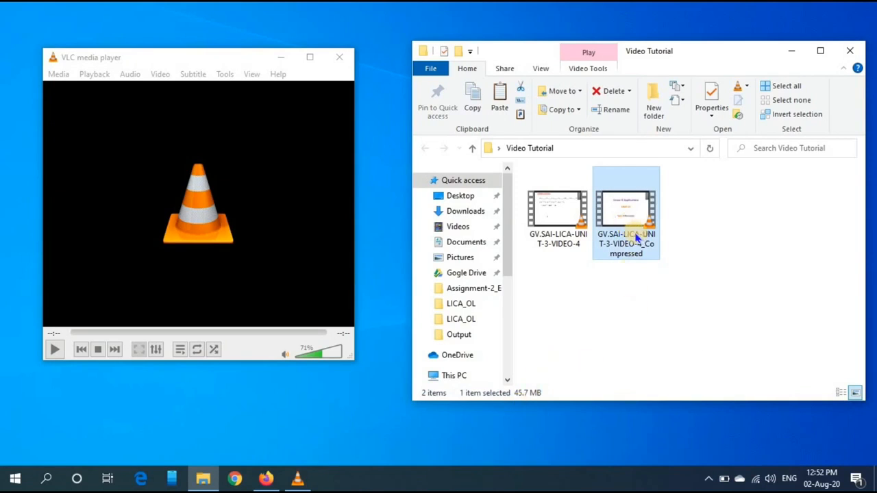
mouse_move(635, 237)
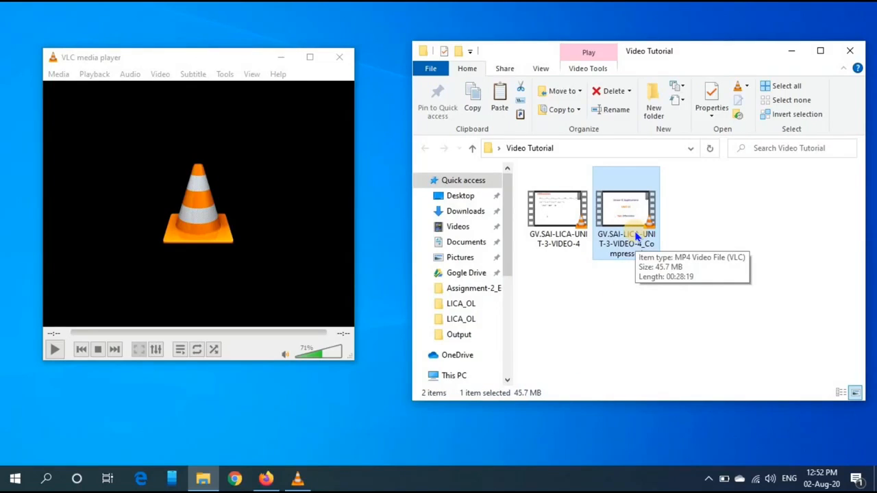
left_click(558, 214)
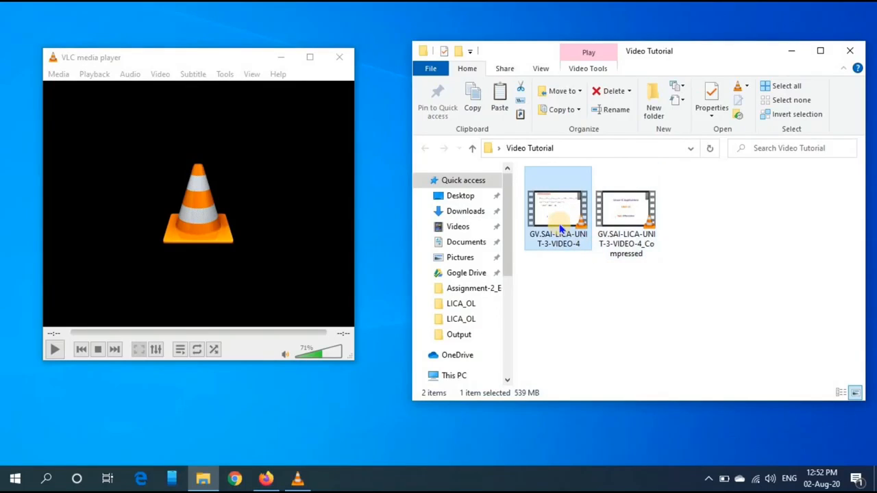
mouse_move(560, 228)
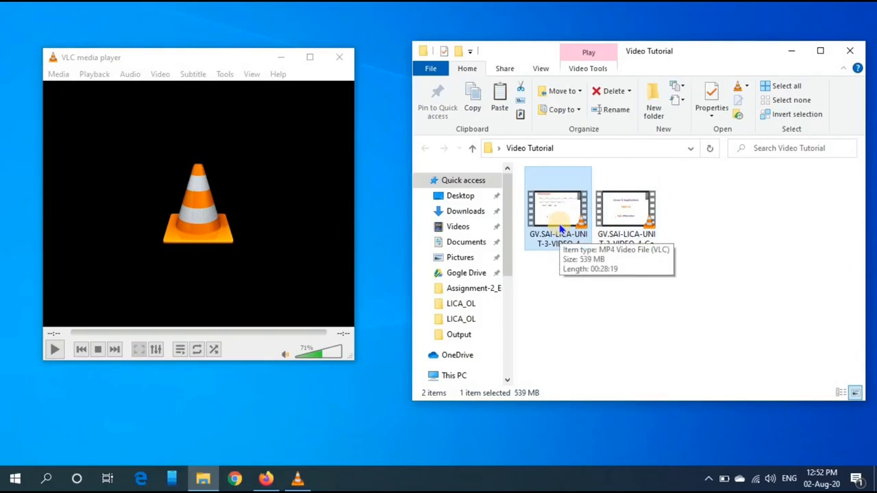
left_click(629, 212)
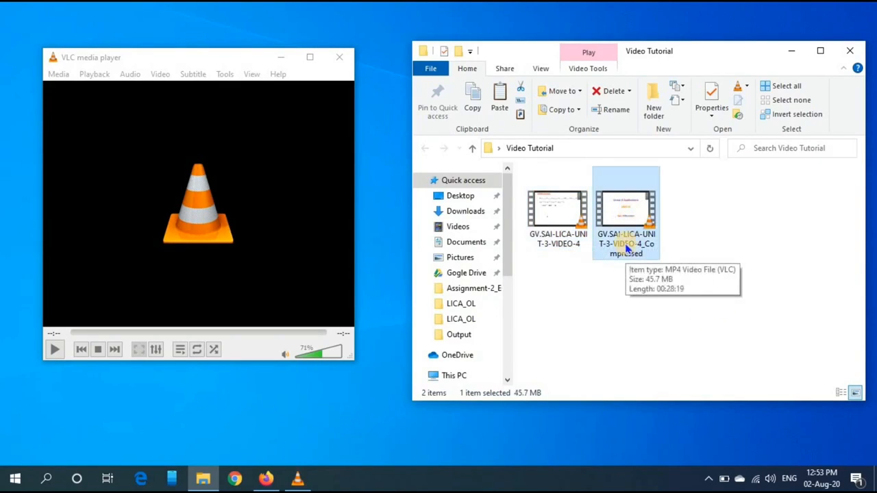
left_click(556, 215)
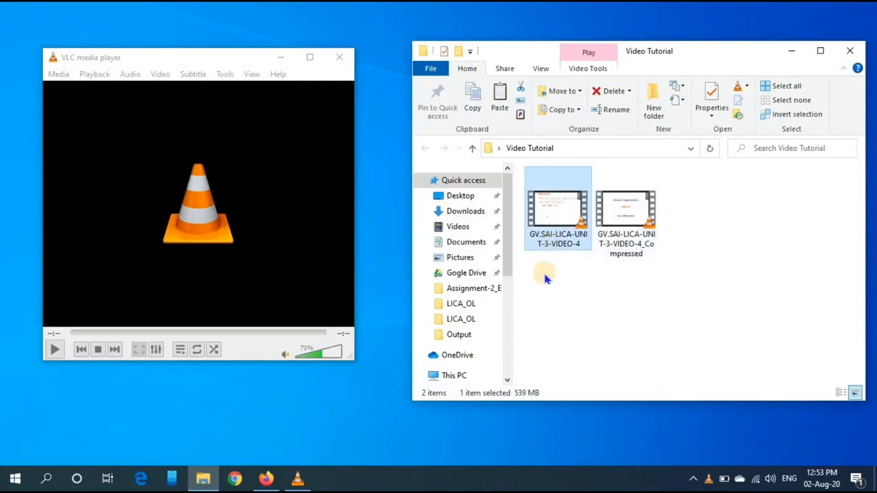
Play the compressed video and spot-check its quality at several points from about 9:07 to 23:11, and close the player.
key("Return")
left_click(296, 439)
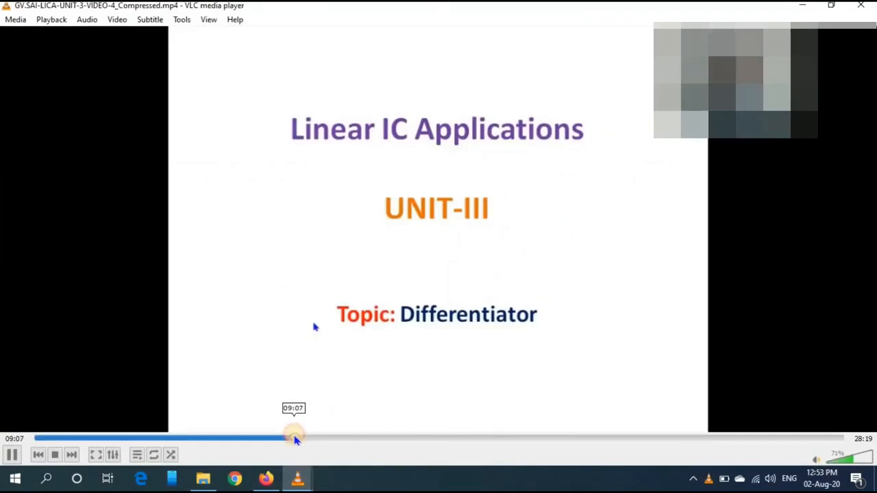
left_click(334, 438)
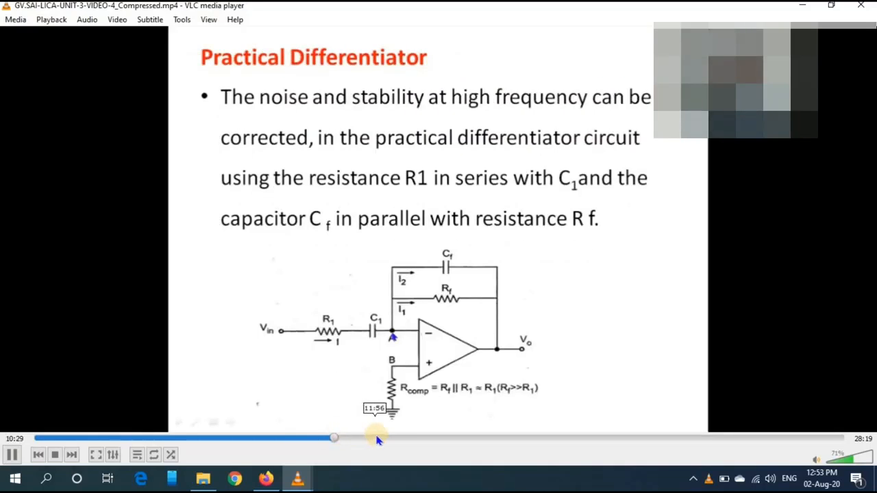
left_click(377, 438)
left_click(452, 439)
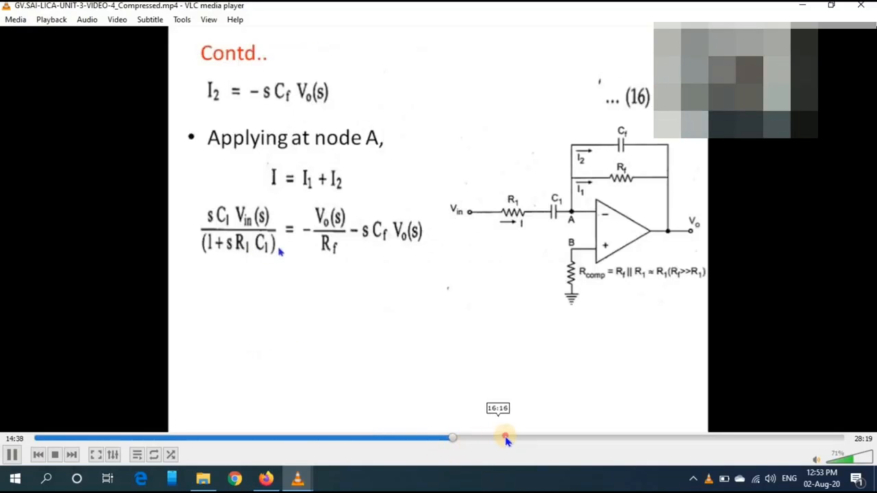
left_click(505, 439)
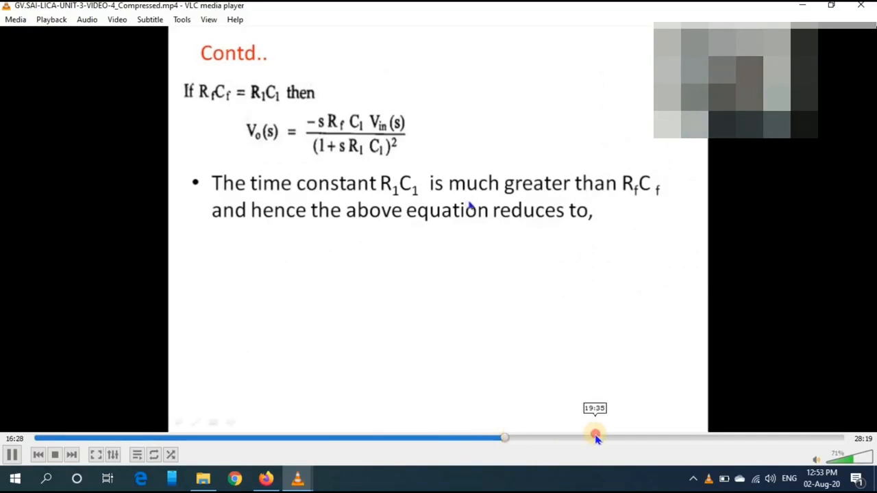
left_click(593, 438)
left_click(654, 439)
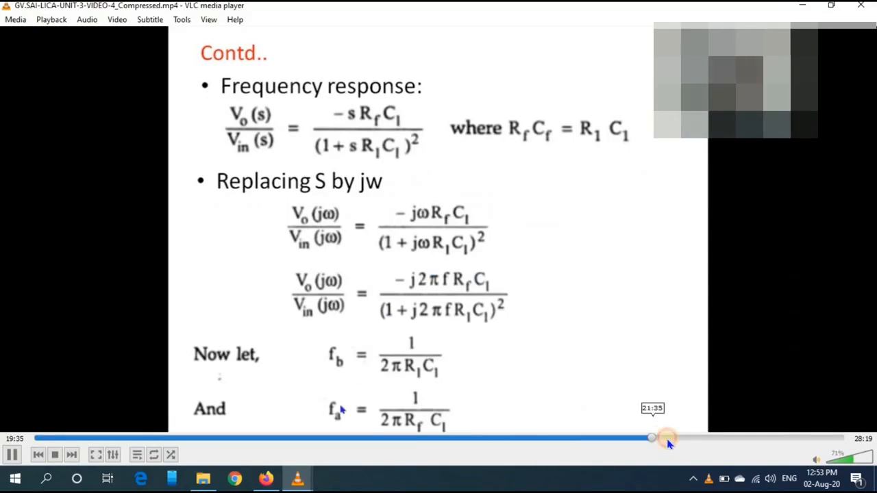
left_click(696, 439)
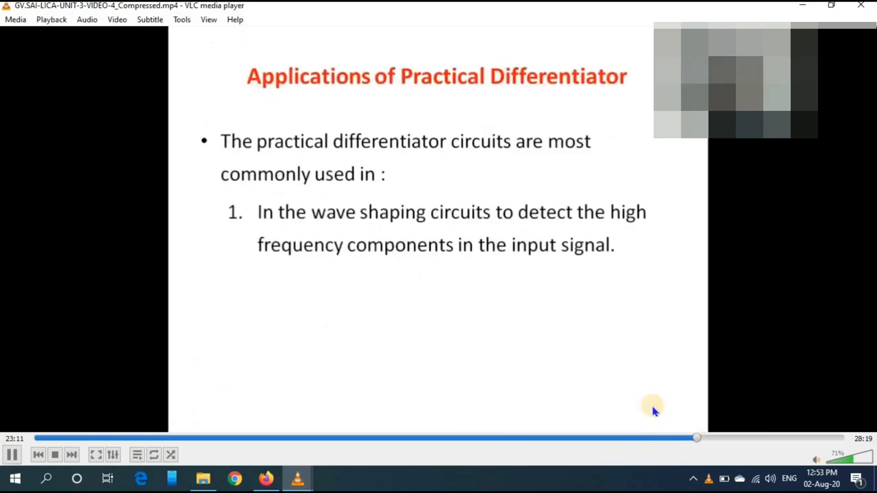
left_click(863, 10)
Open the original and the compressed video for comparison, and jump through the compressed one's first half in a maximized player.
left_click(582, 189)
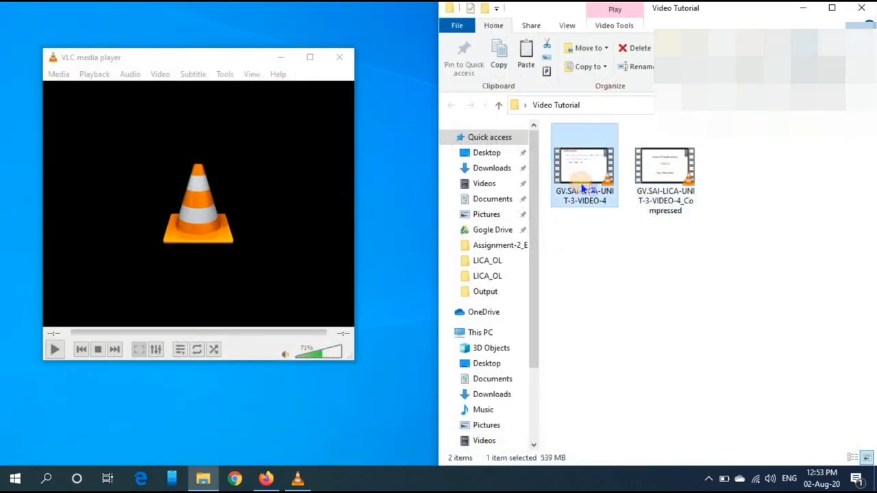
double_click(585, 193)
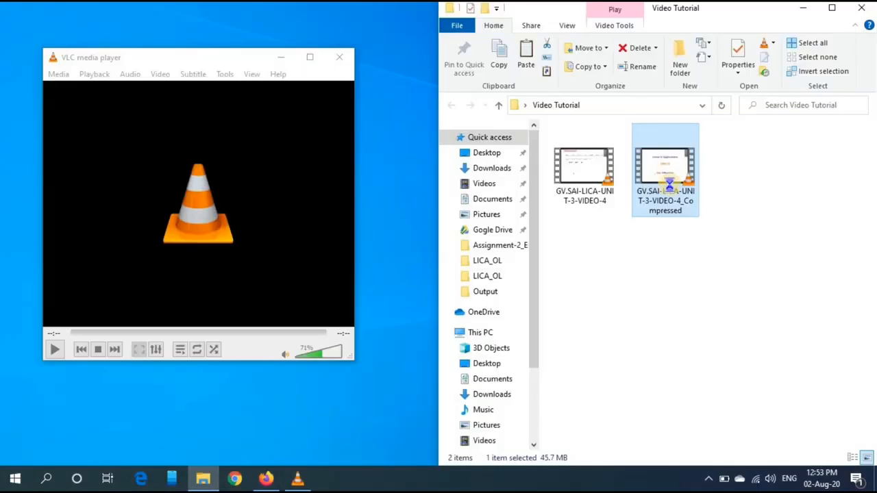
double_click(660, 174)
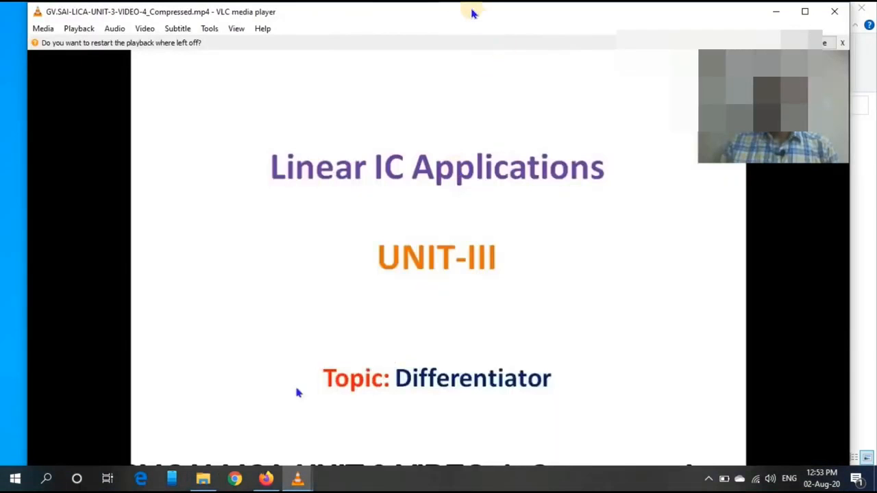
double_click(447, 12)
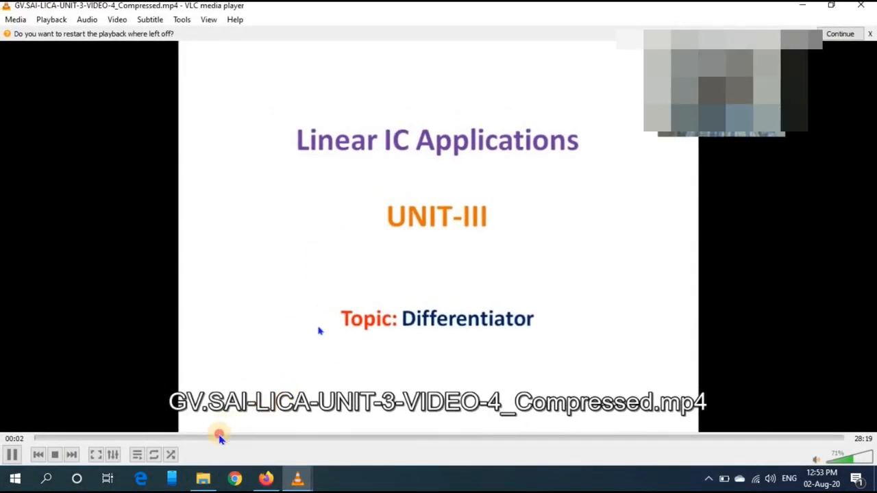
left_click(219, 438)
left_click(345, 439)
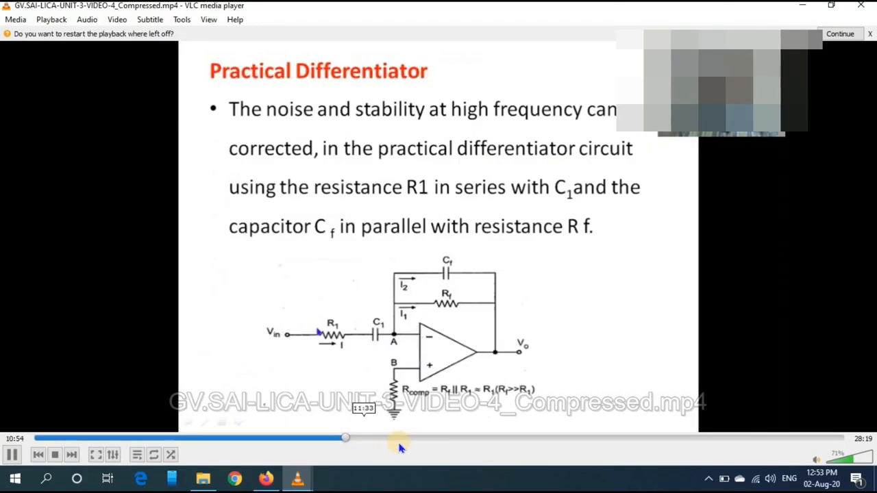
left_click(411, 439)
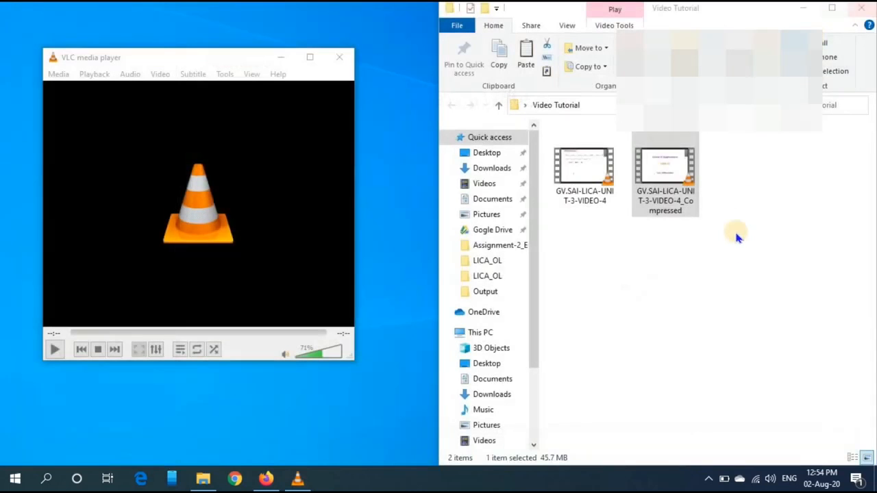
Deselect the compressed video and refresh the Video Tutorial folder view.
left_click(741, 238)
right_click(785, 200)
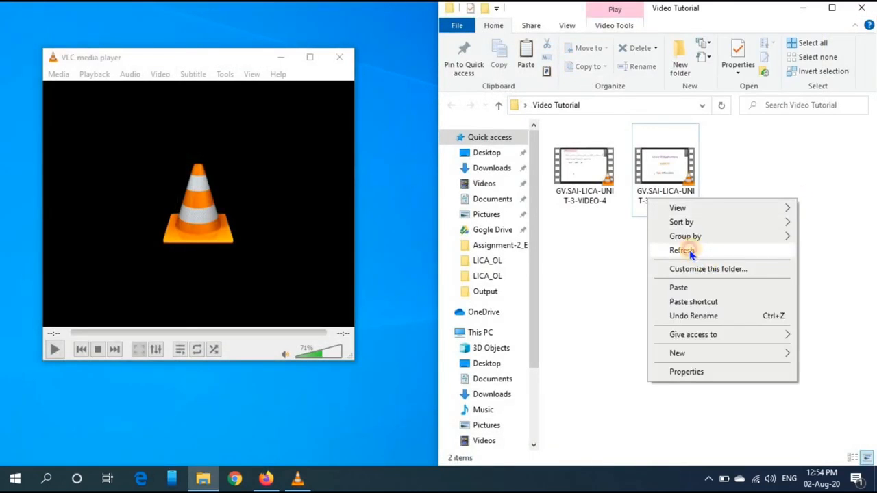